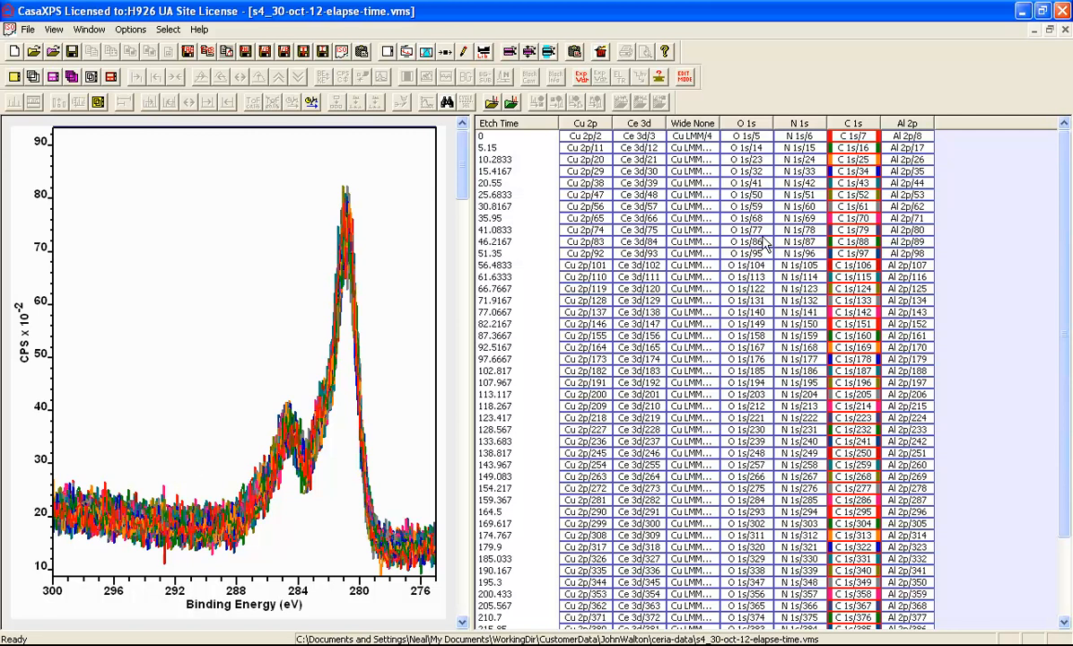
Copy the C 1s column of spectra into a new, empty experiment window.
{"action": "left_click", "coordinate": [848, 125]}
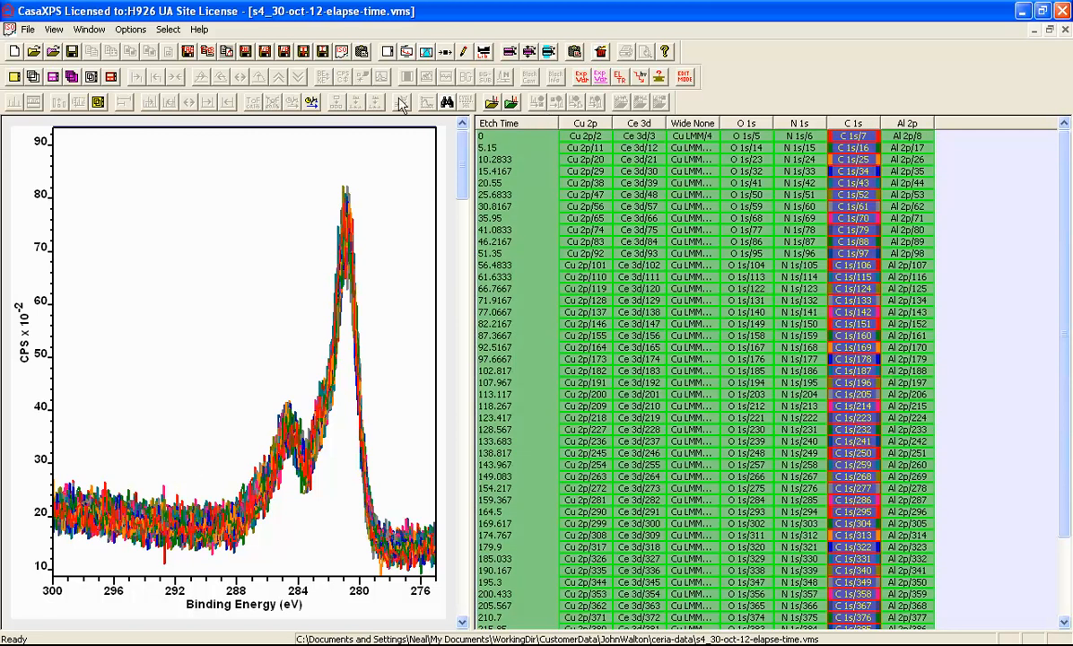
{"action": "left_click", "coordinate": [13, 51]}
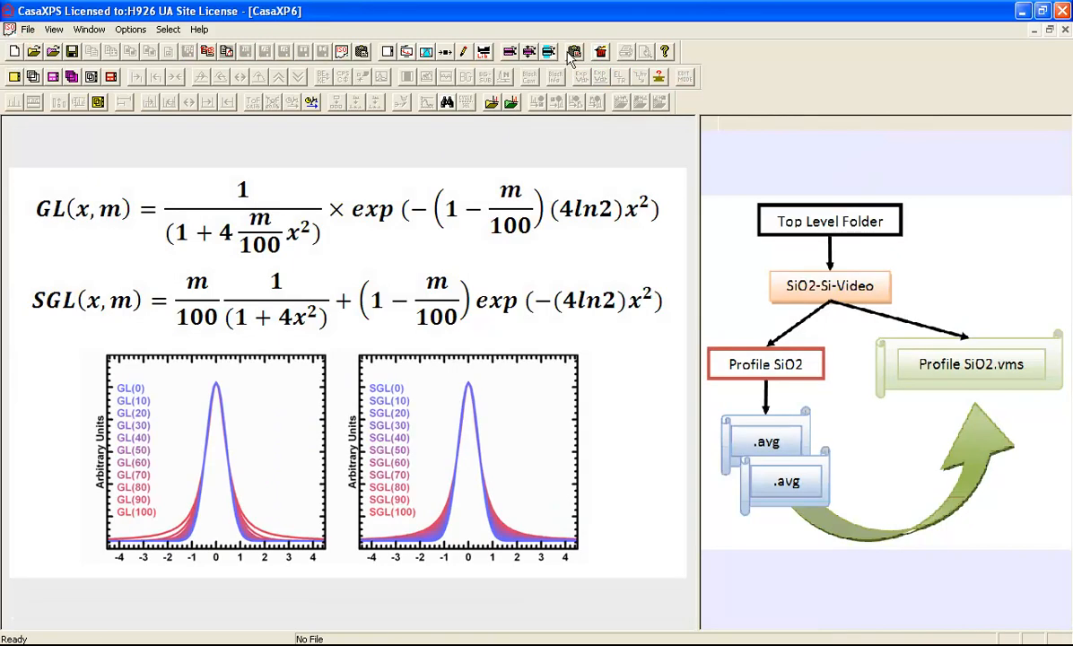
{"action": "left_click", "coordinate": [530, 51]}
{"action": "left_click", "coordinate": [704, 206]}
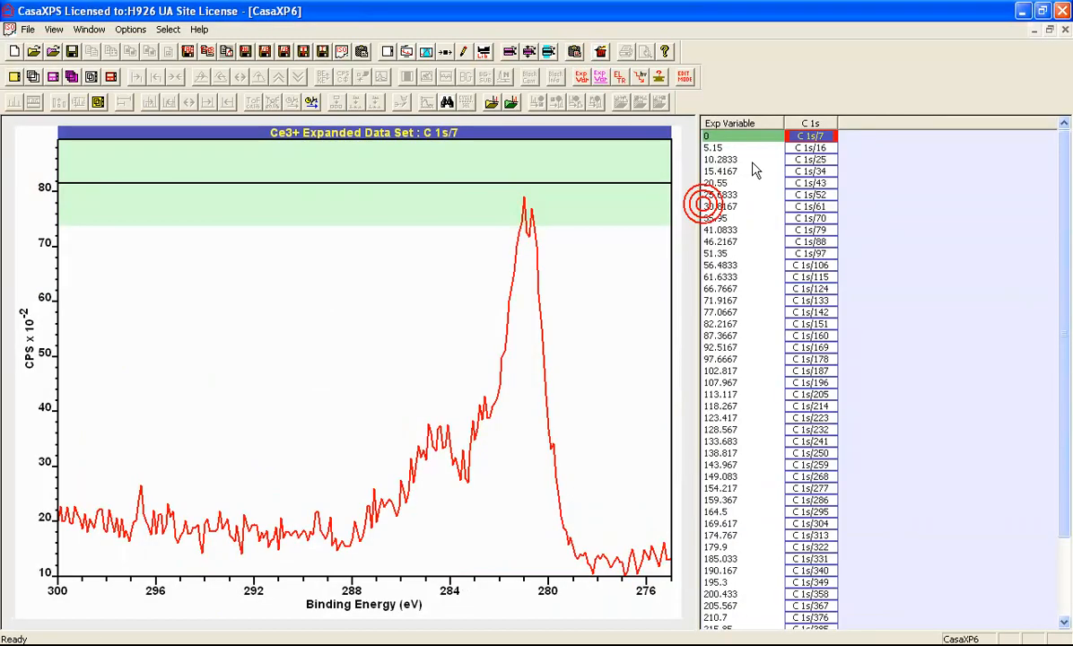
Duplicate the C 1s column as a processed copy of the selected spectra.
{"action": "left_click", "coordinate": [810, 123]}
{"action": "left_click", "coordinate": [447, 51]}
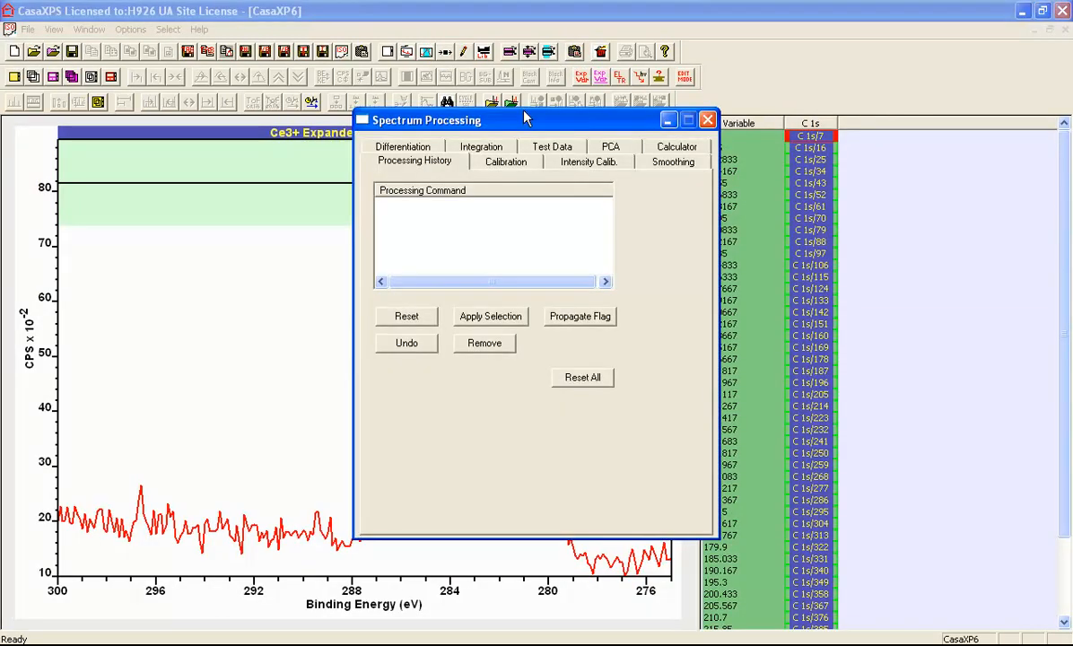
{"action": "left_click", "coordinate": [562, 142]}
{"action": "left_click", "coordinate": [415, 360]}
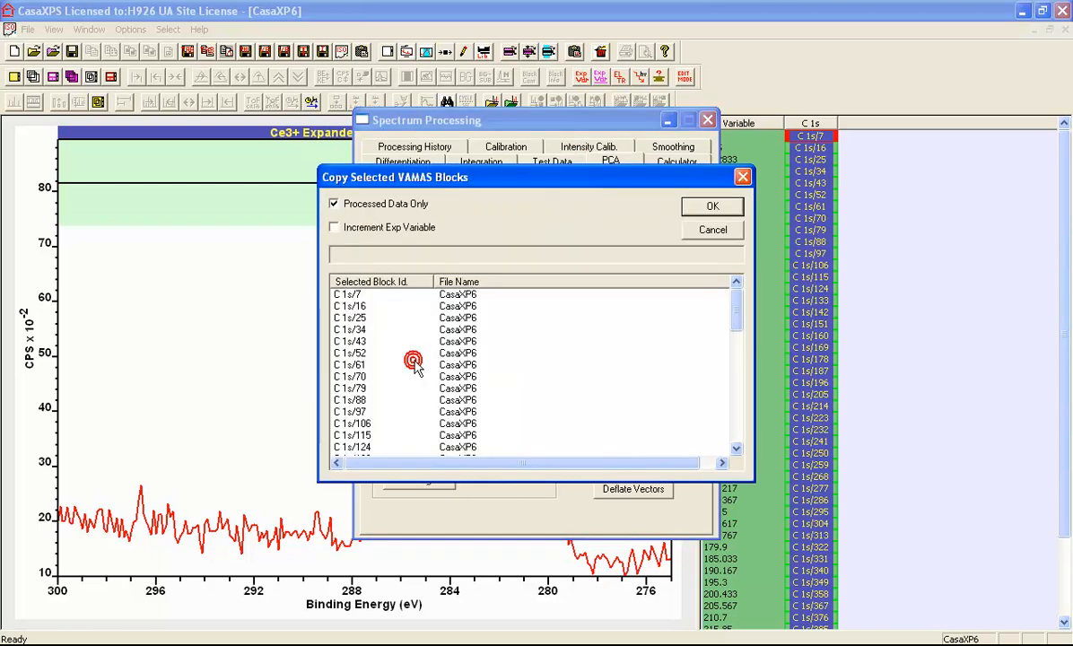
{"action": "left_click", "coordinate": [696, 205]}
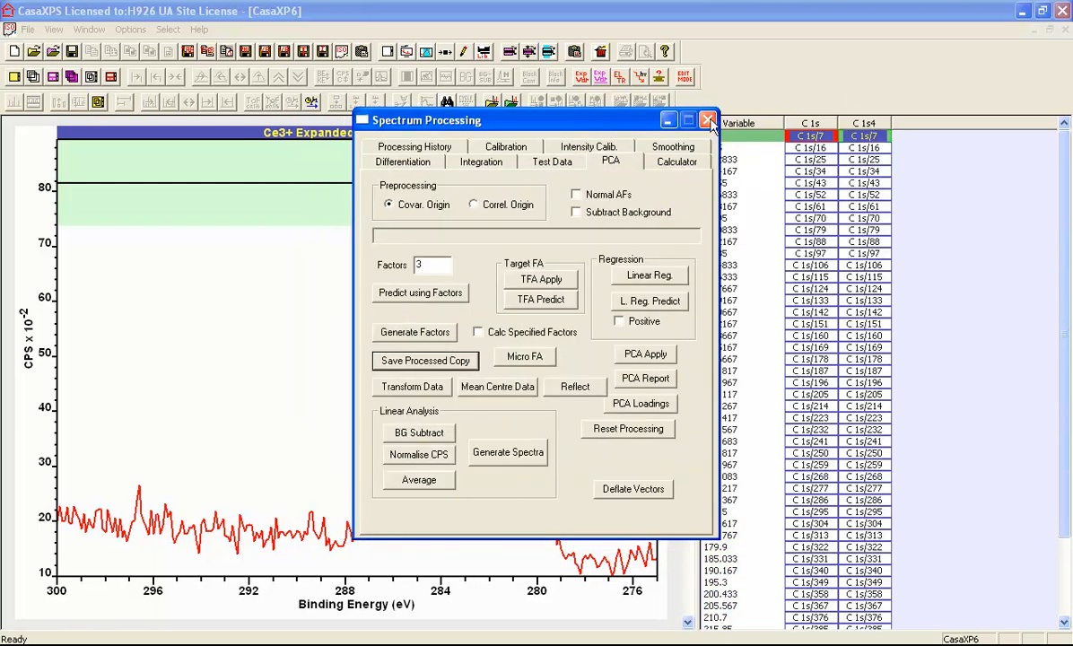
{"action": "left_click", "coordinate": [708, 119]}
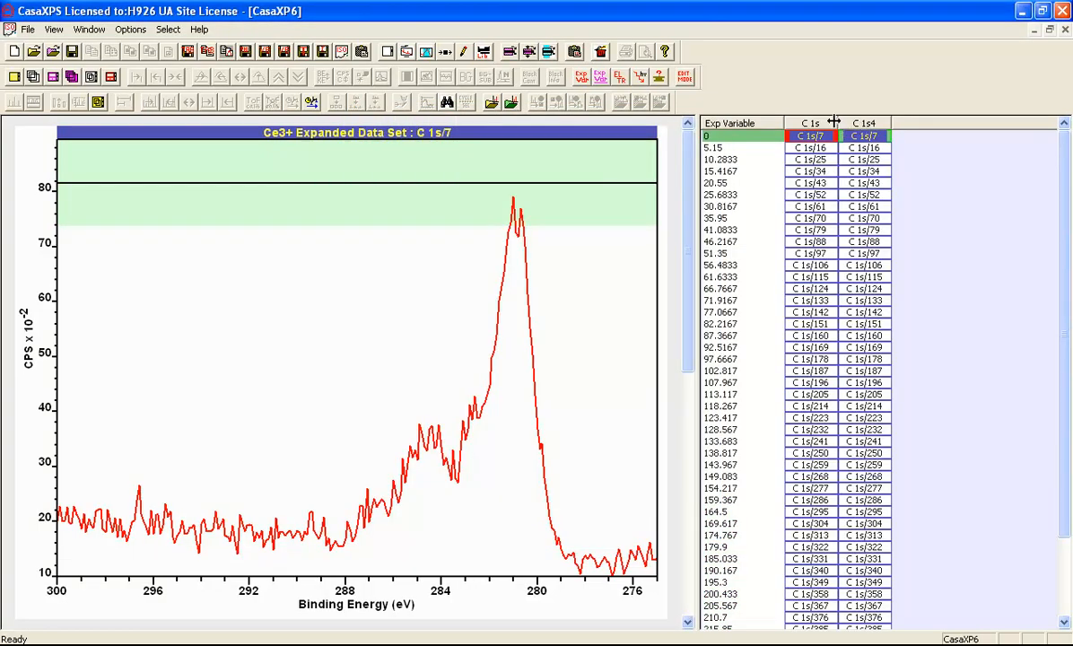
Change the transition of the original C 1s column to 1s LA.
{"action": "left_click", "coordinate": [810, 124]}
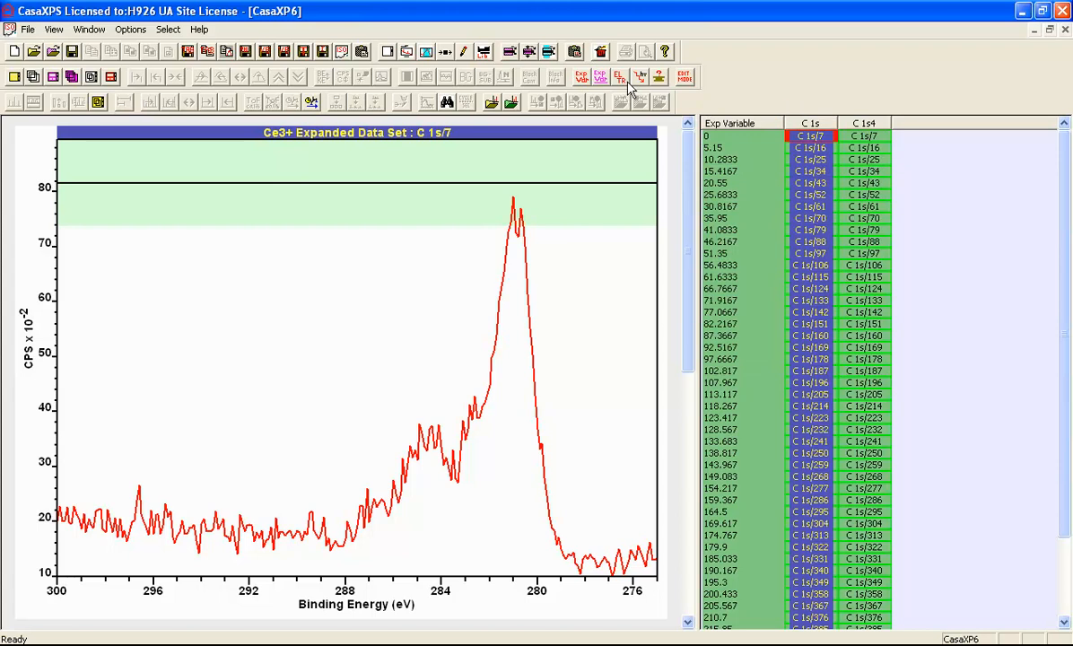
{"action": "left_click", "coordinate": [582, 78]}
{"action": "left_click", "coordinate": [531, 314]}
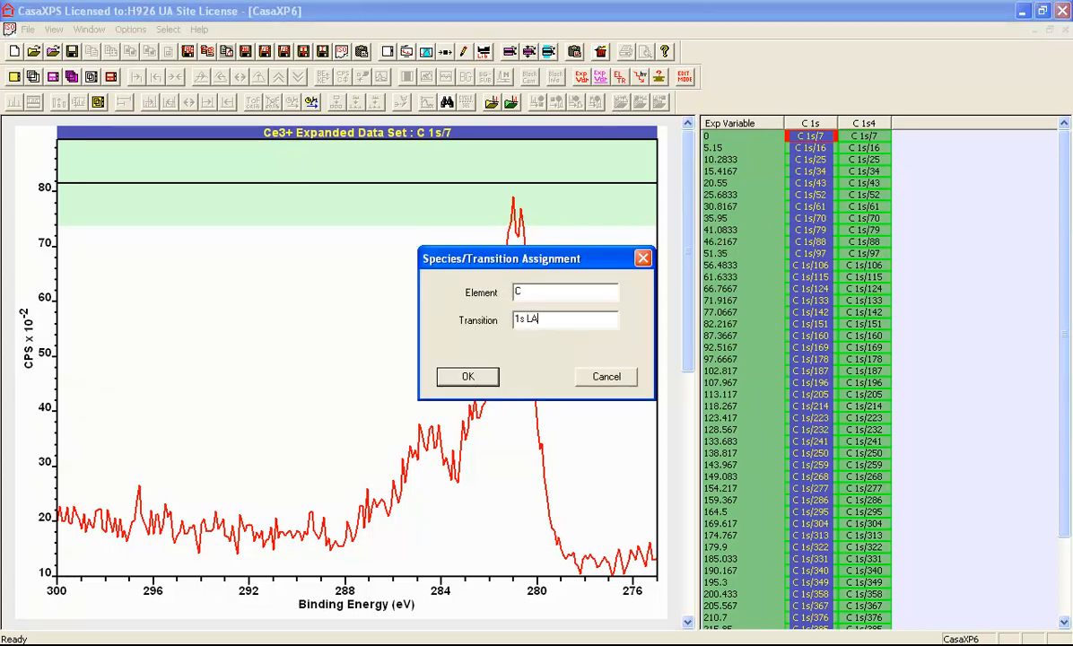
{"action": "type", "text": "LA"}
{"action": "key", "text": "Return"}
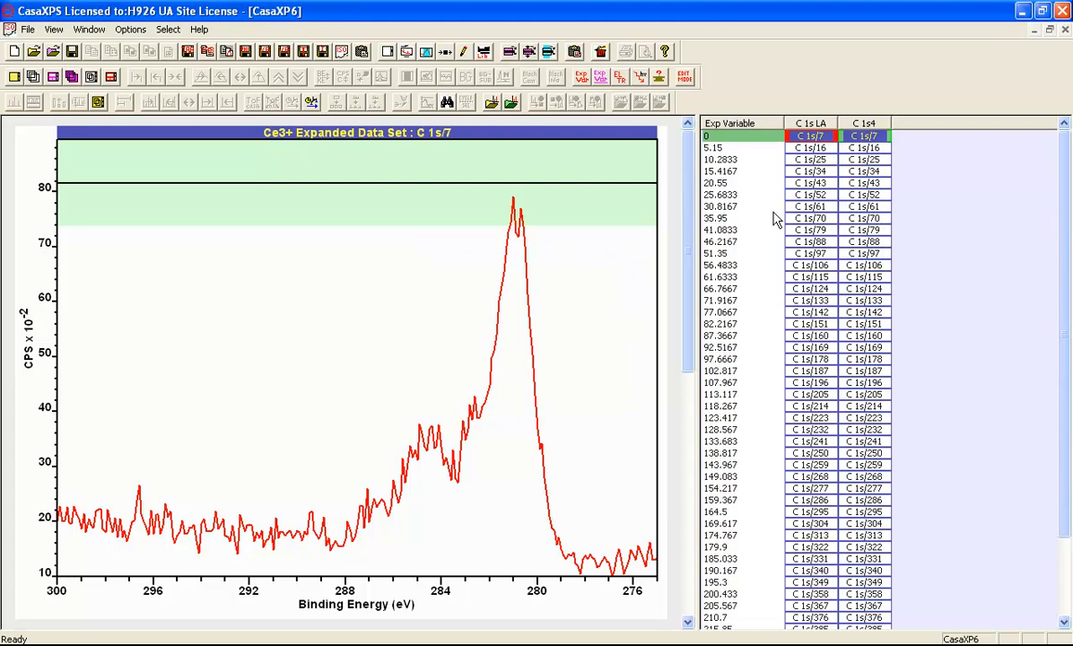
Change the transition of the duplicated C 1s column to 1s GL.
{"action": "left_click", "coordinate": [865, 126]}
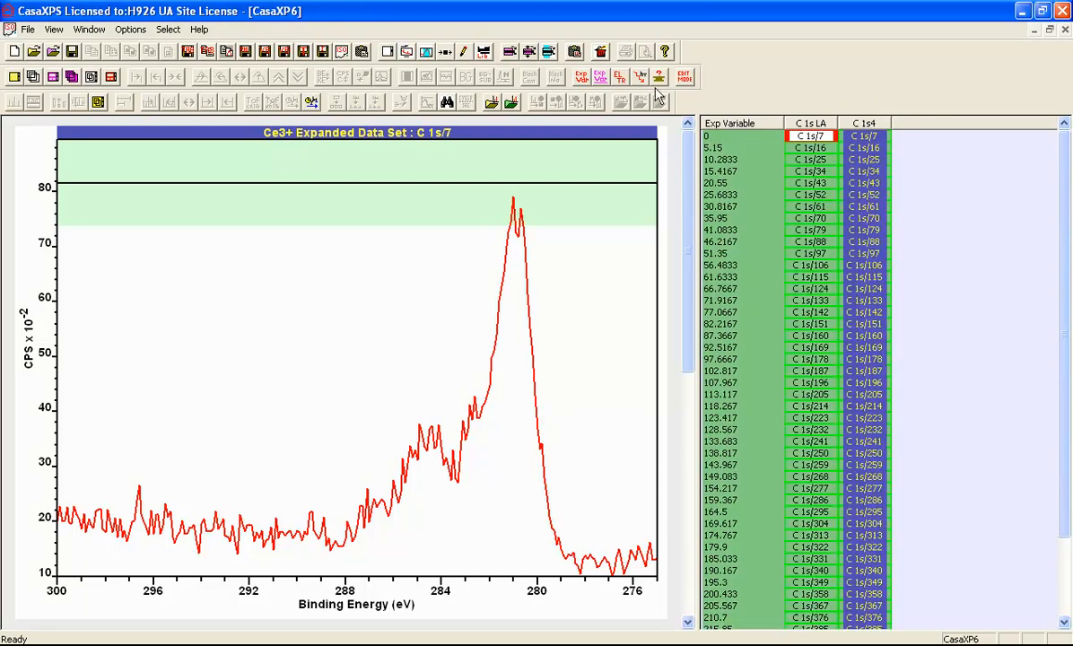
{"action": "left_click", "coordinate": [619, 77]}
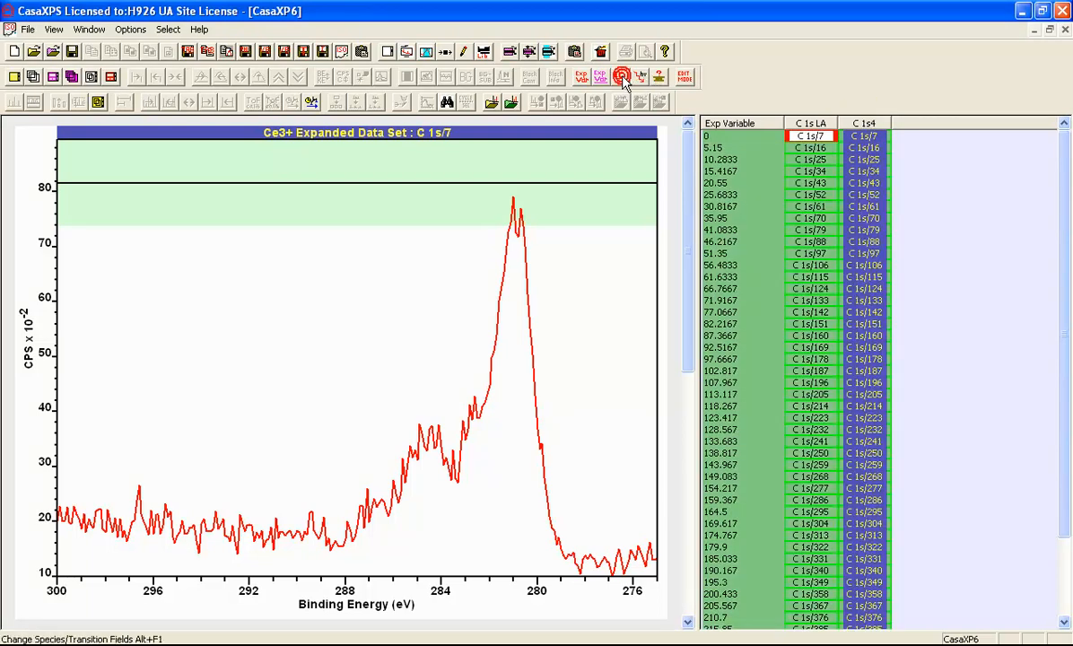
{"action": "left_click", "coordinate": [538, 318]}
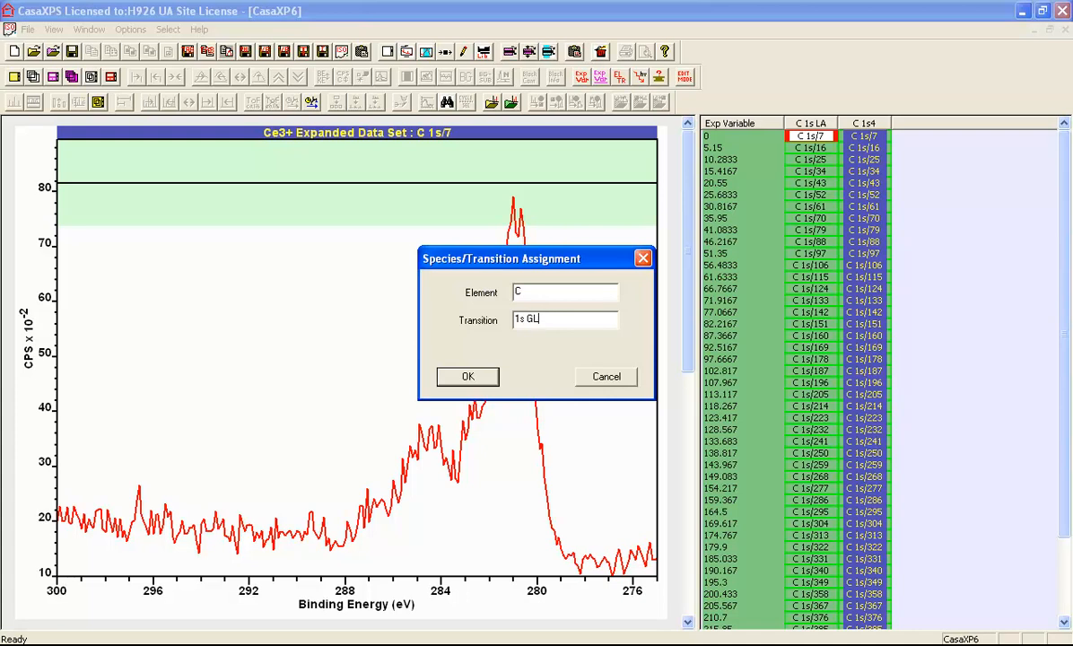
{"action": "key", "text": "Return"}
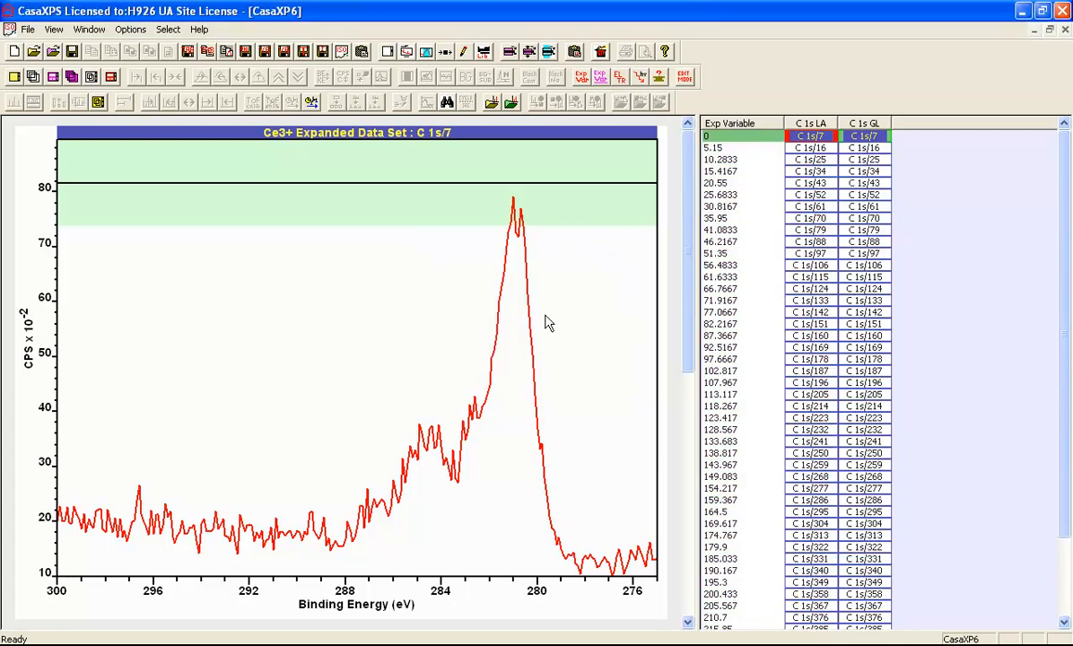
Overlay the first spectra of both columns with an offset to compare them.
{"action": "left_click", "coordinate": [811, 126]}
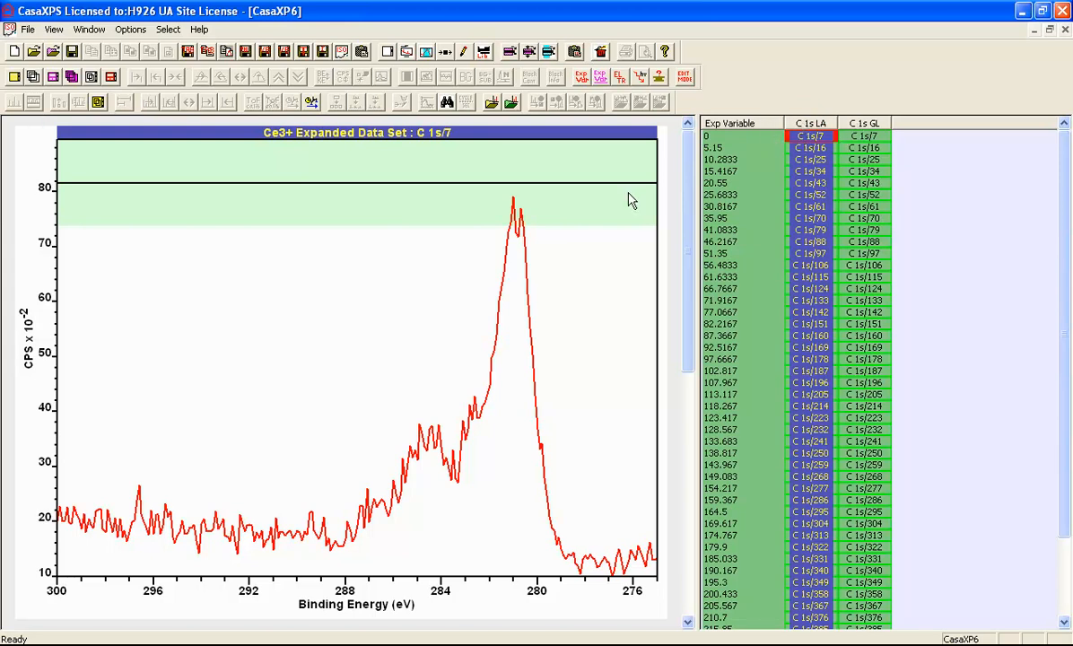
{"action": "left_click", "coordinate": [739, 136]}
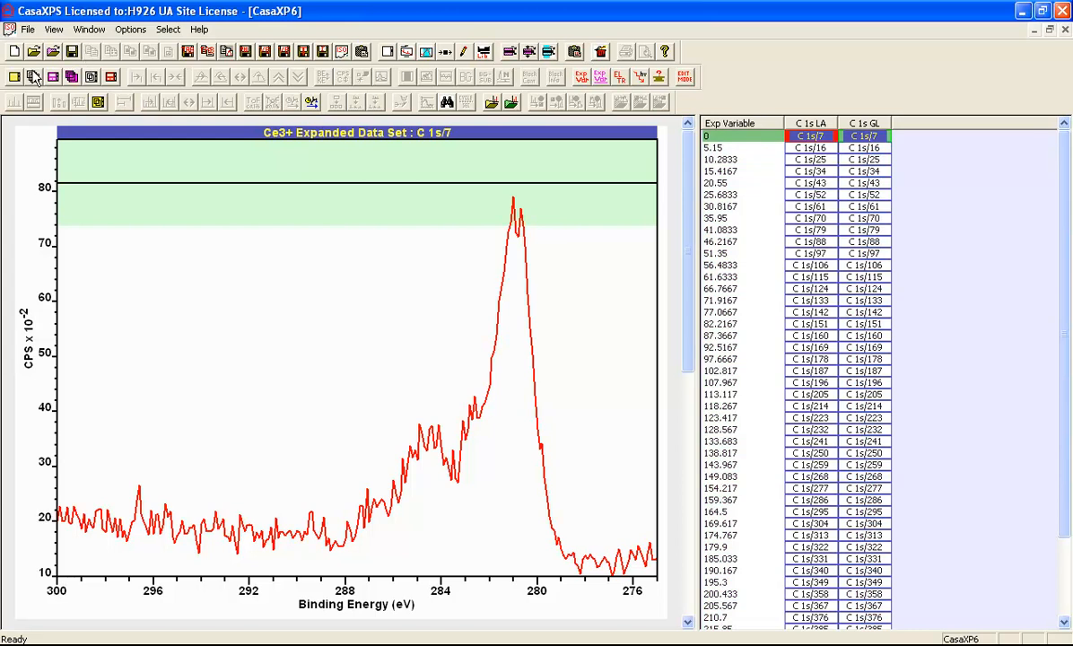
{"action": "left_click", "coordinate": [29, 72]}
{"action": "left_click", "coordinate": [301, 186]}
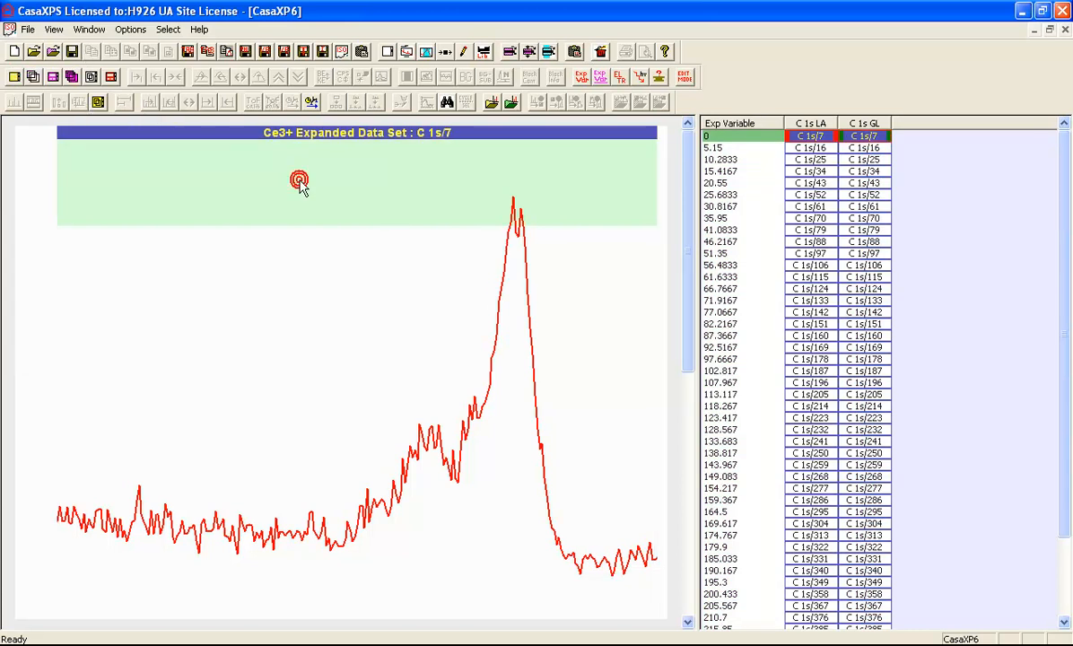
{"action": "left_click", "coordinate": [377, 78]}
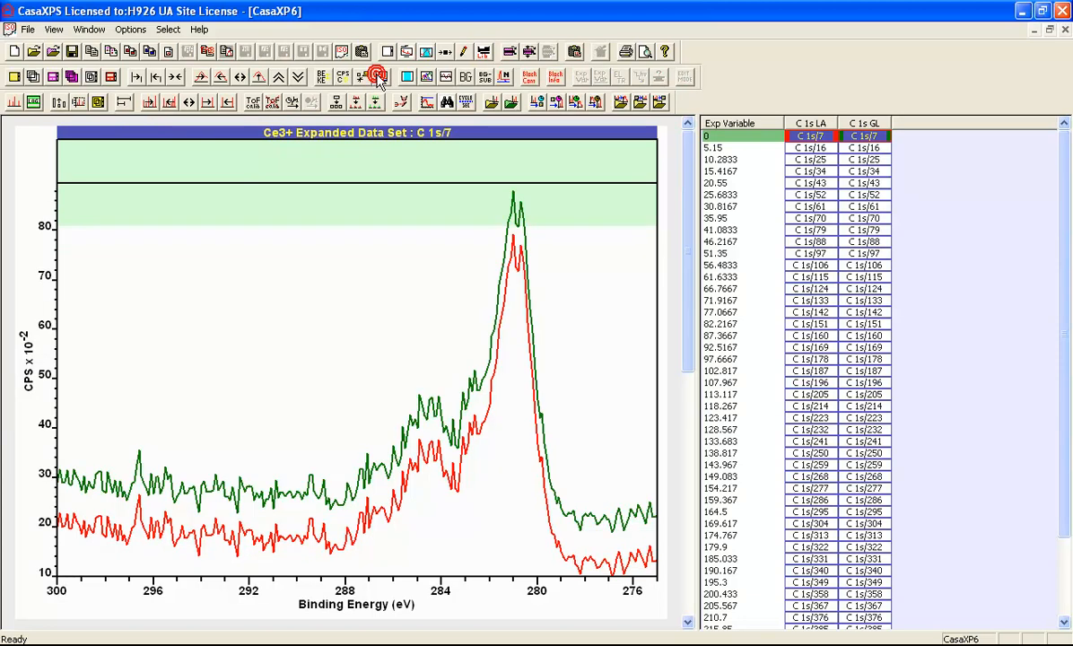
{"action": "left_click", "coordinate": [377, 78]}
{"action": "left_click", "coordinate": [377, 78]}
{"action": "left_click", "coordinate": [376, 78]}
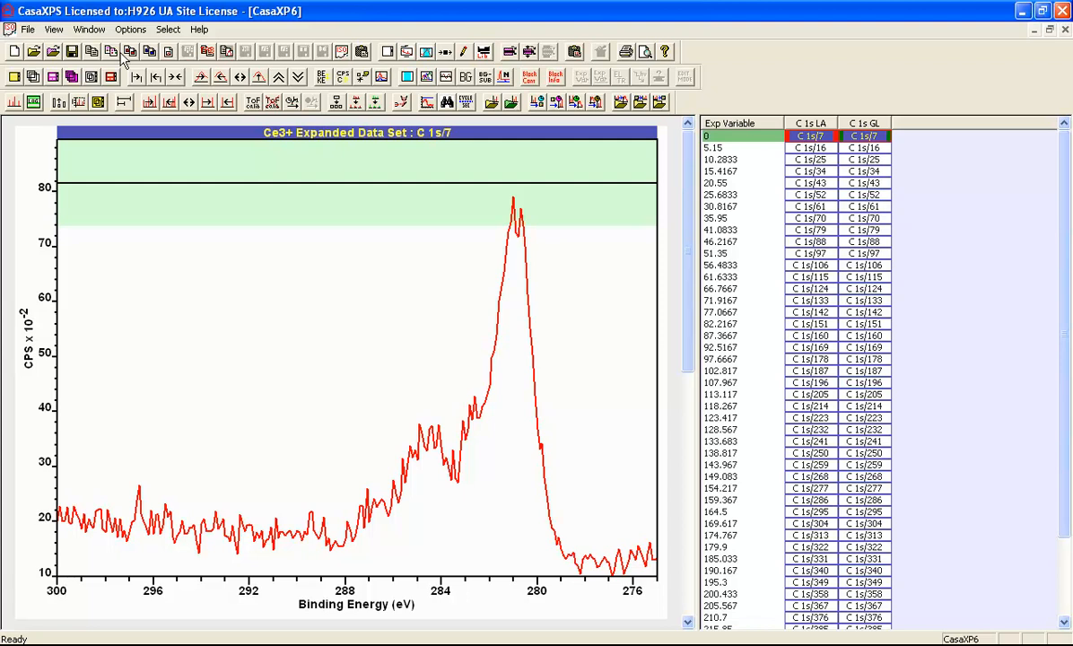
Propagate the LA fit's regions and components, with auto-fitting, to all spectra in the C 1s LA column.
{"action": "left_click", "coordinate": [811, 123]}
{"action": "left_click", "coordinate": [90, 30]}
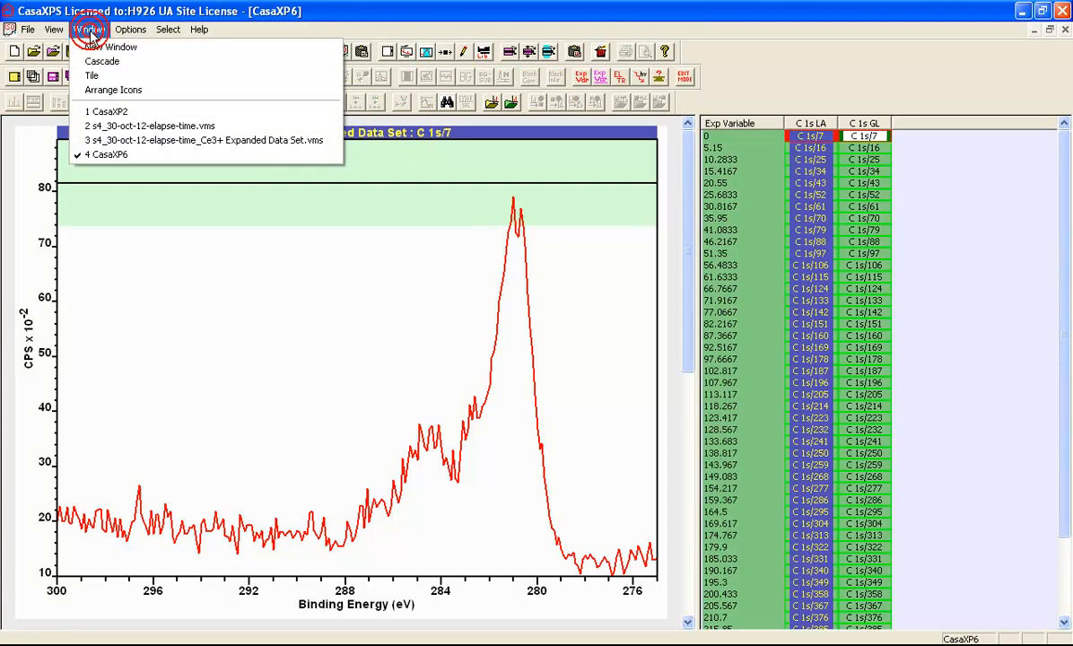
{"action": "left_click", "coordinate": [106, 61]}
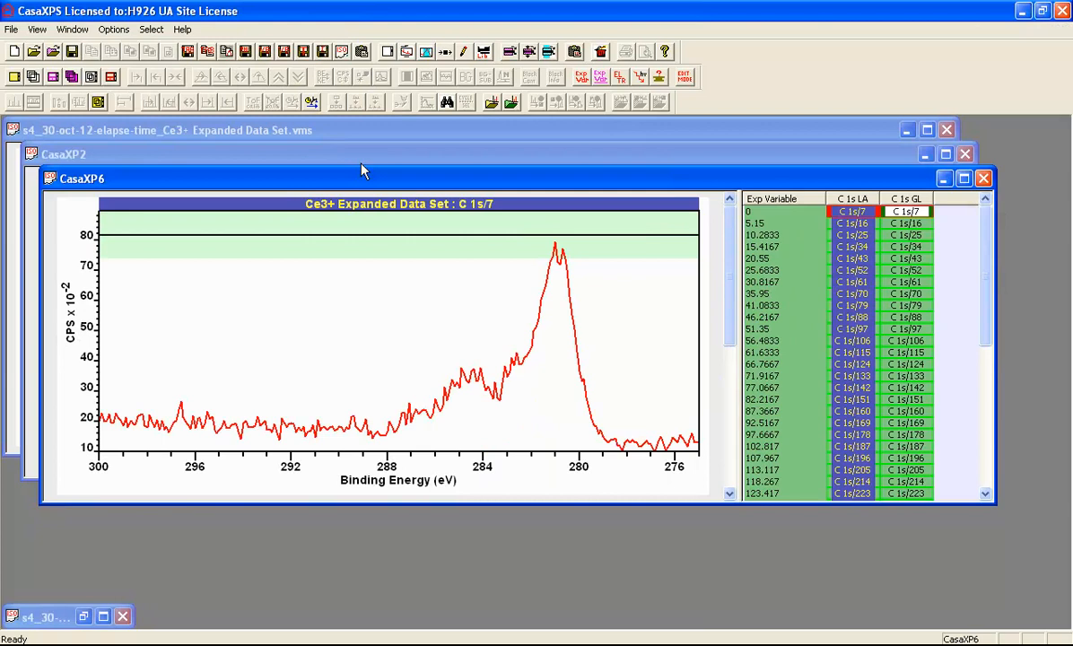
{"action": "left_click_drag", "start_coordinate": [346, 182], "coordinate": [403, 277]}
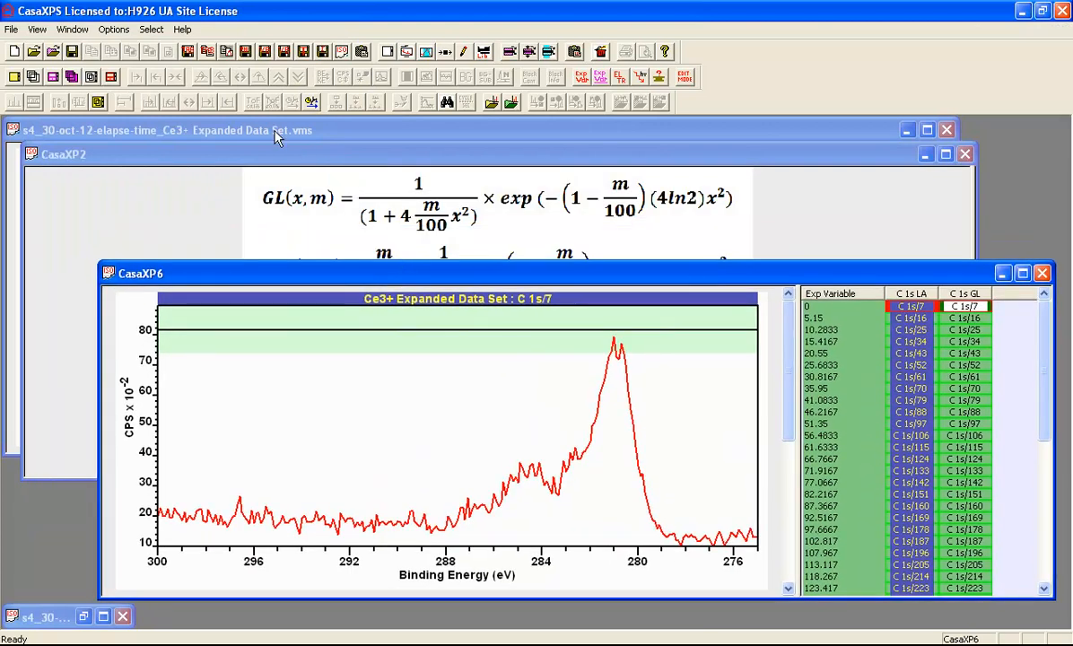
{"action": "left_click", "coordinate": [277, 137]}
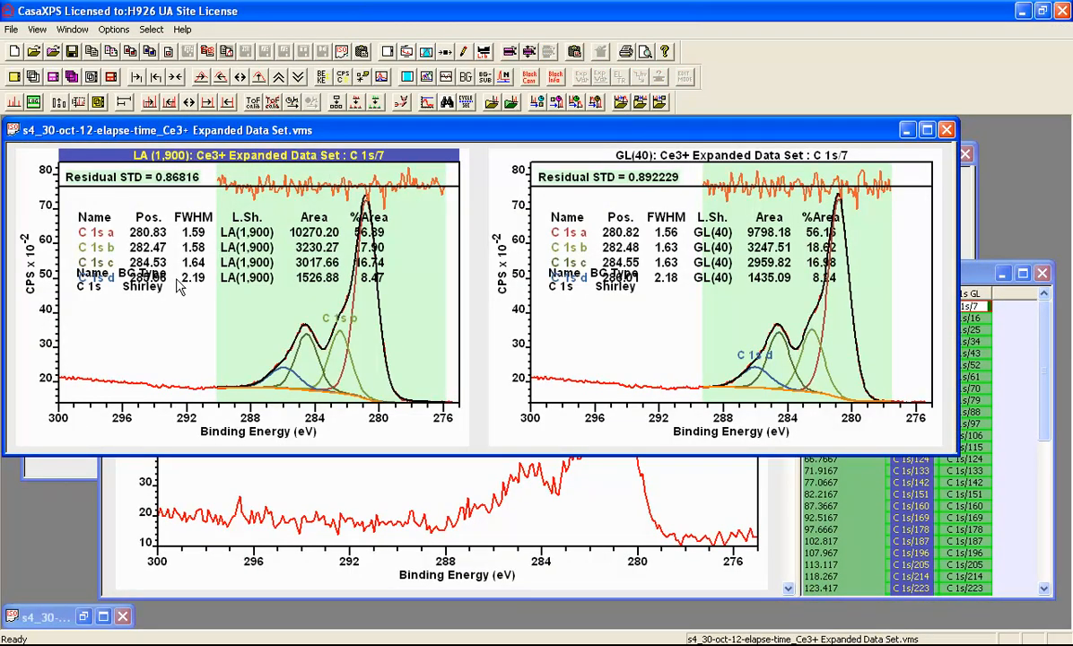
{"action": "left_click", "coordinate": [177, 279]}
{"action": "left_click", "coordinate": [172, 246]}
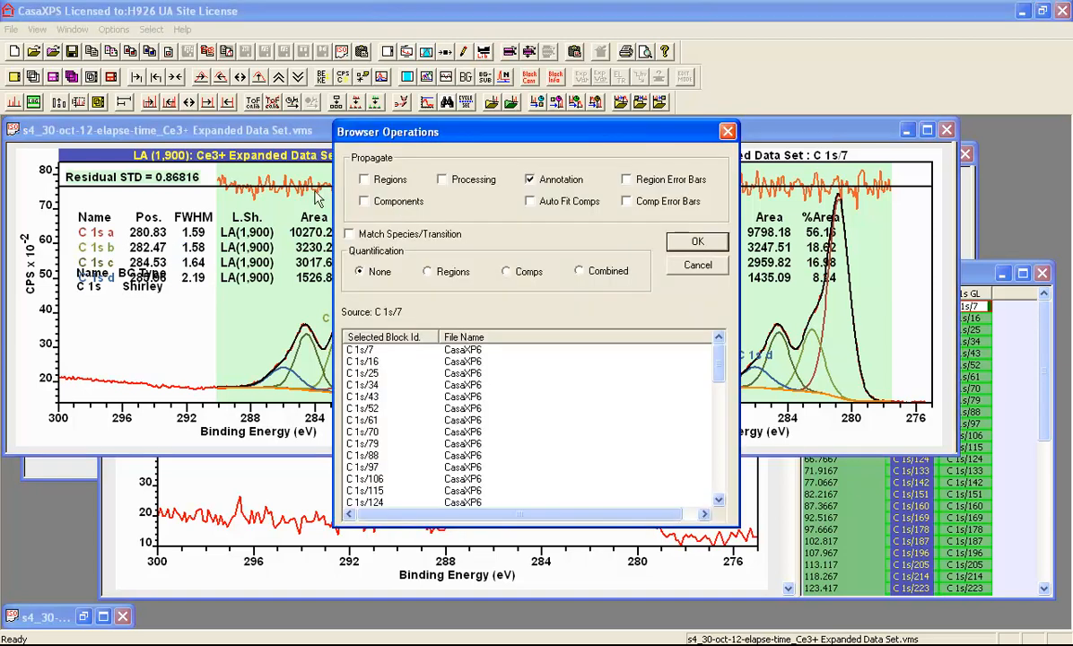
{"action": "left_click", "coordinate": [363, 179]}
{"action": "left_click", "coordinate": [364, 201]}
{"action": "left_click", "coordinate": [530, 179]}
{"action": "left_click", "coordinate": [530, 201]}
{"action": "left_click", "coordinate": [682, 241]}
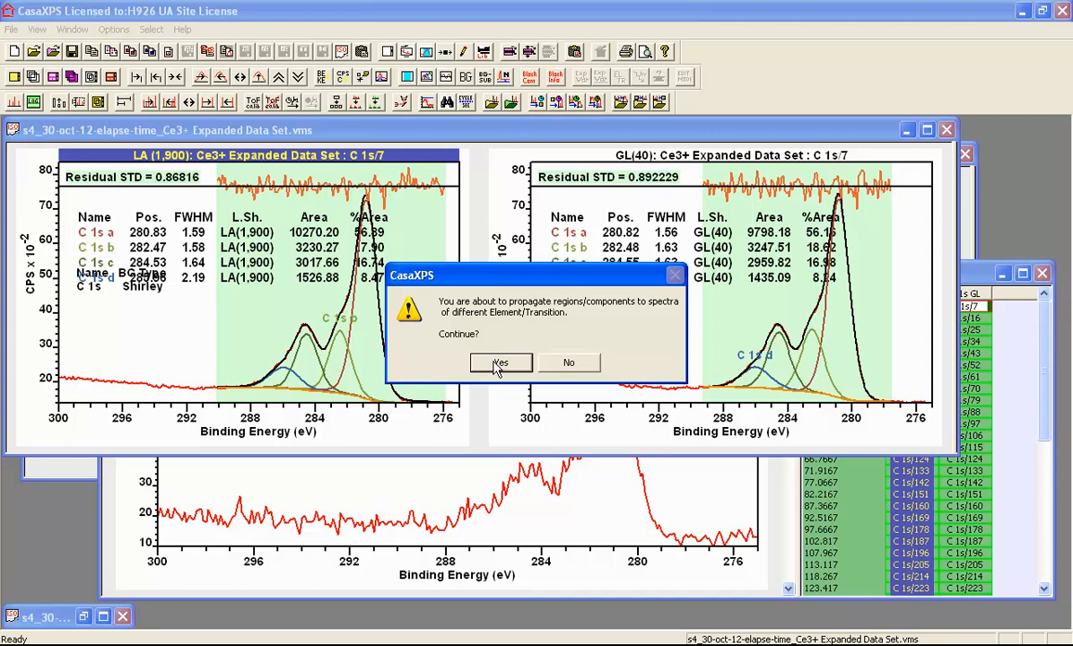
{"action": "left_click", "coordinate": [498, 364]}
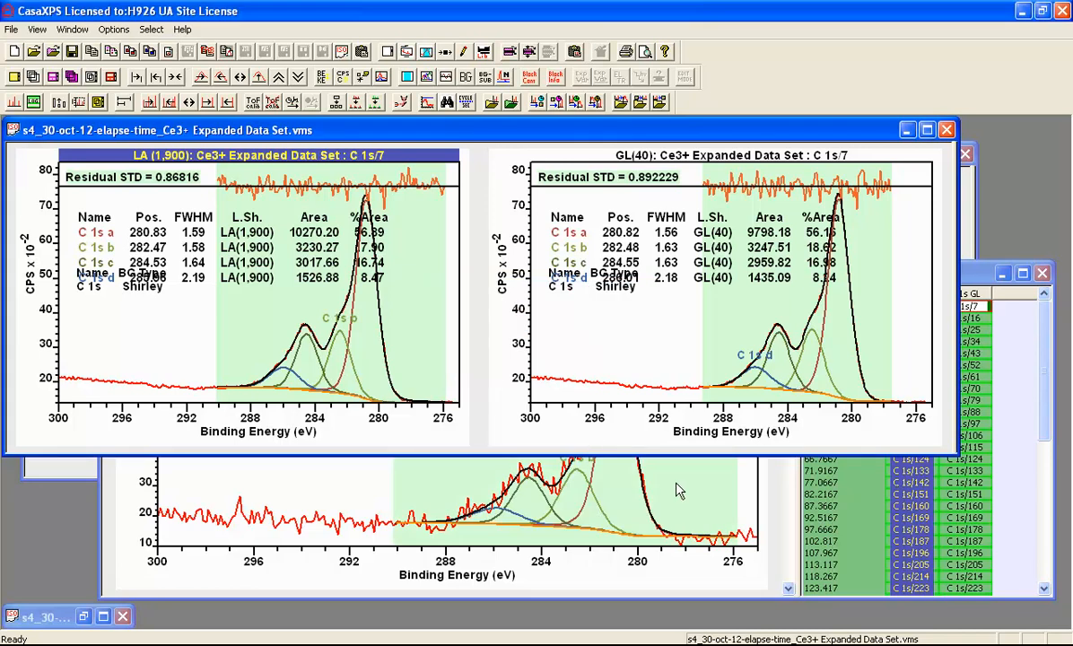
Propagate the GL(40) fit's regions and components, with auto-fitting, to all spectra in the C 1s GL column.
{"action": "left_click", "coordinate": [971, 292]}
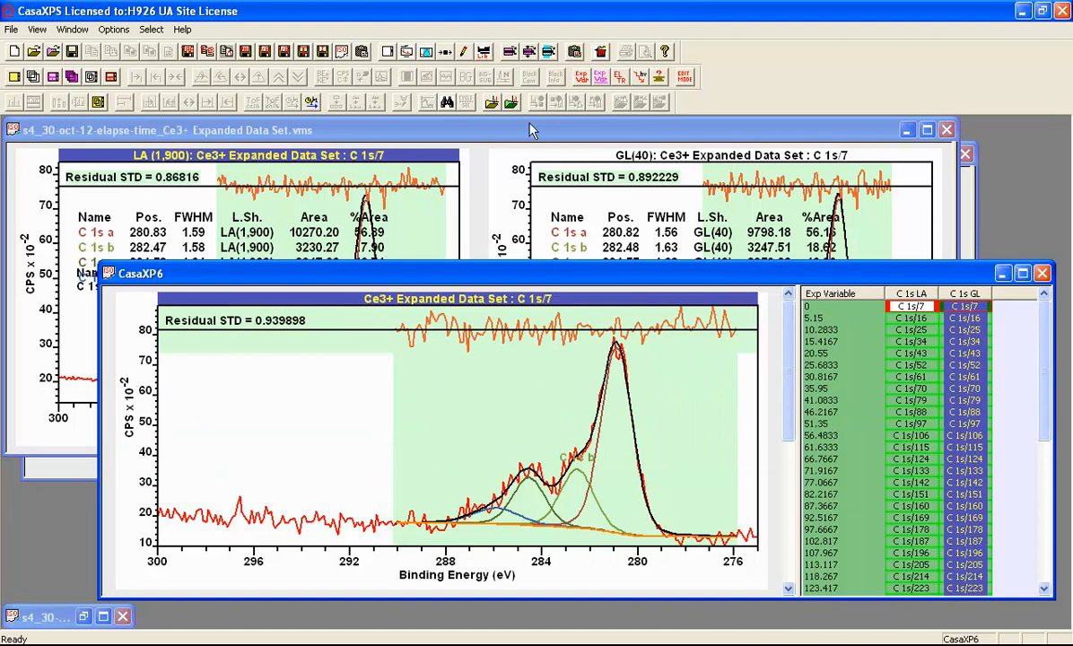
{"action": "left_click", "coordinate": [491, 102]}
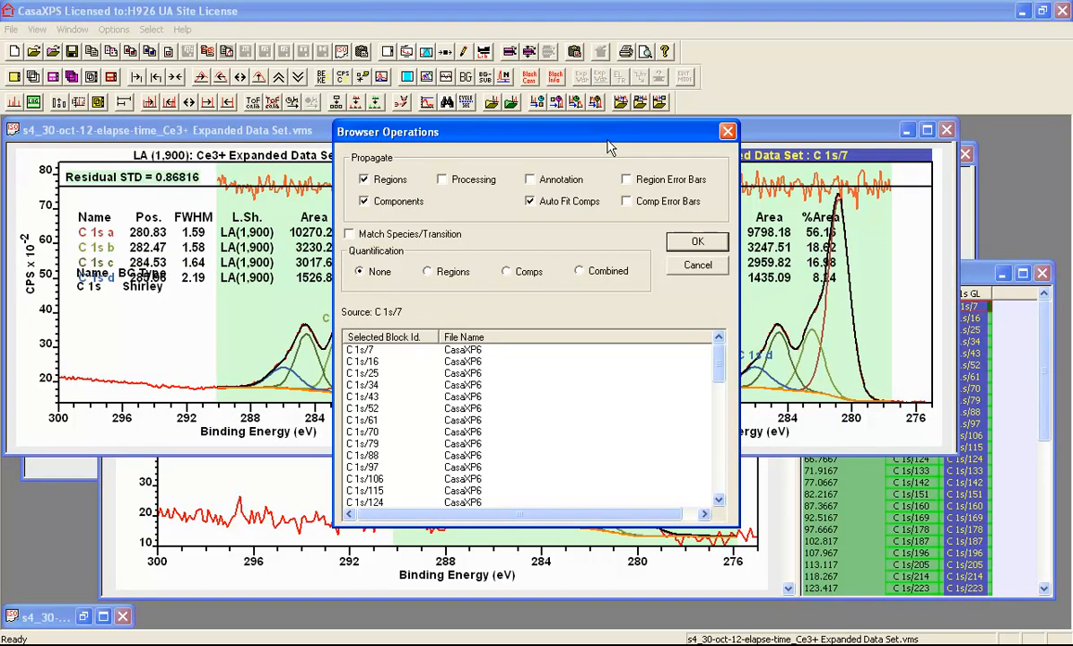
{"action": "left_click_drag", "start_coordinate": [574, 133], "coordinate": [401, 117]}
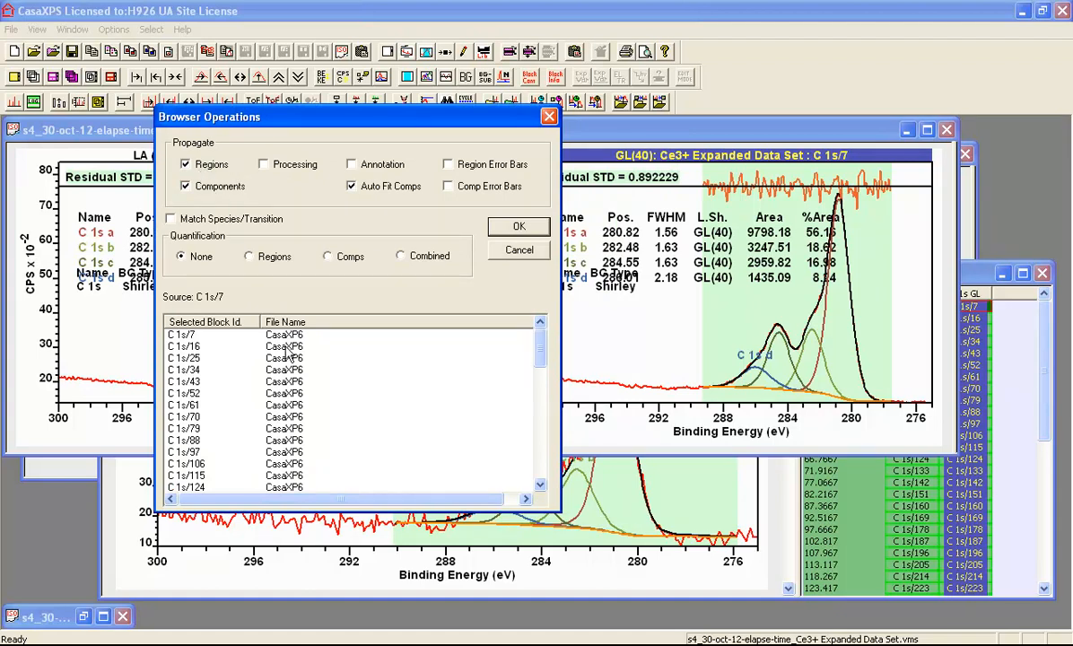
{"action": "left_click", "coordinate": [519, 229]}
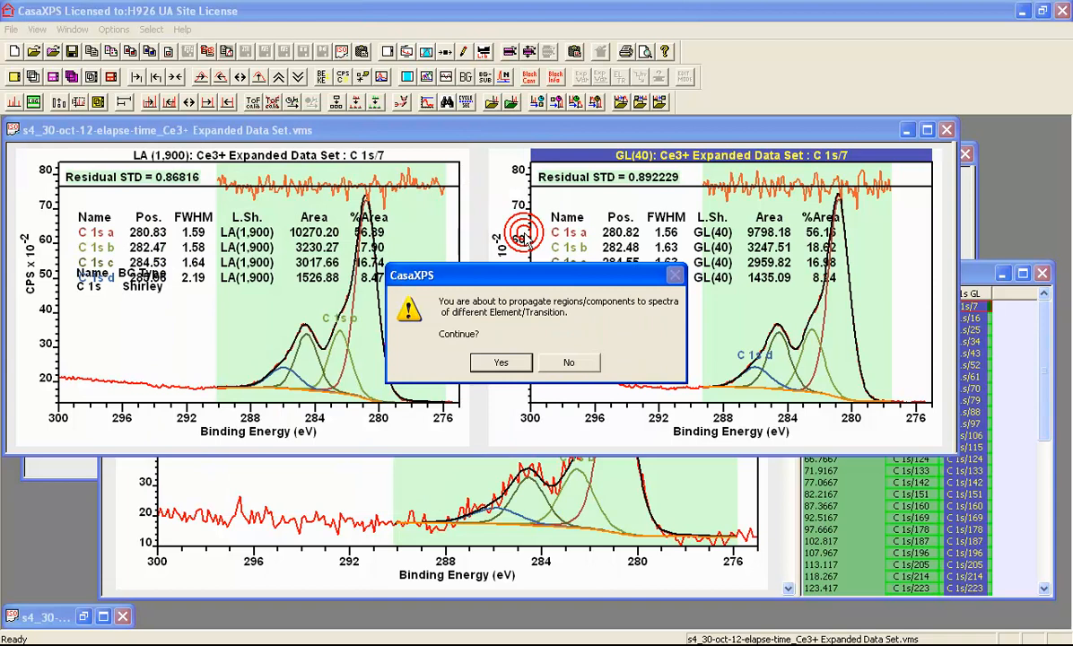
{"action": "left_click", "coordinate": [501, 361]}
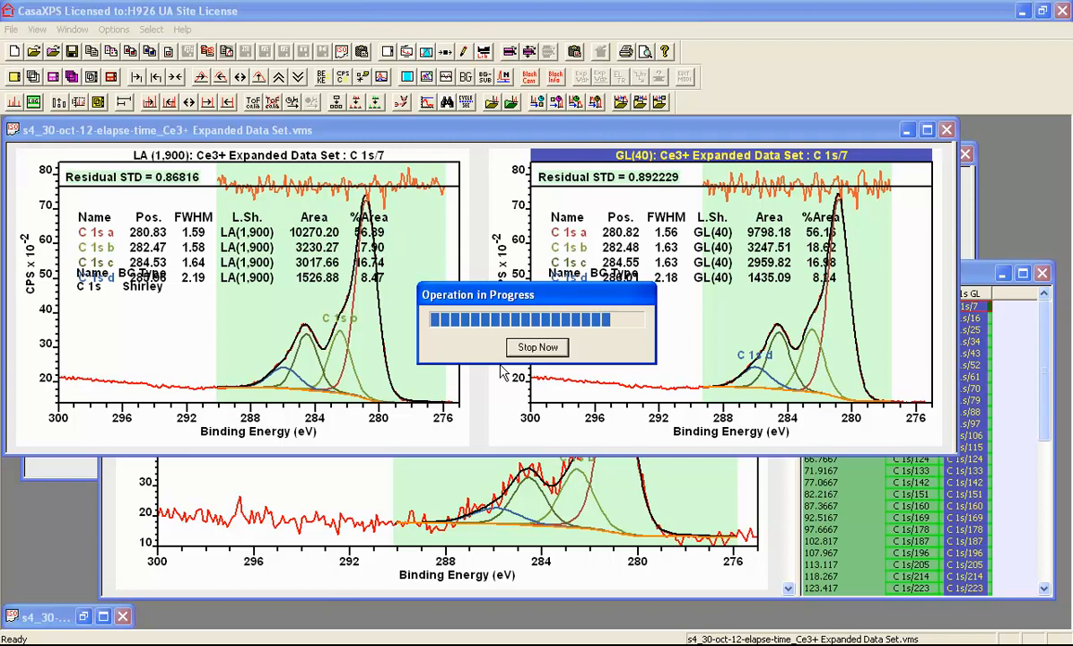
Maximise the experiment window and overlay all fitted spectra of the C 1s LA column.
{"action": "left_click", "coordinate": [976, 275]}
{"action": "left_click", "coordinate": [868, 277]}
{"action": "left_click_drag", "start_coordinate": [867, 277], "coordinate": [798, 181]}
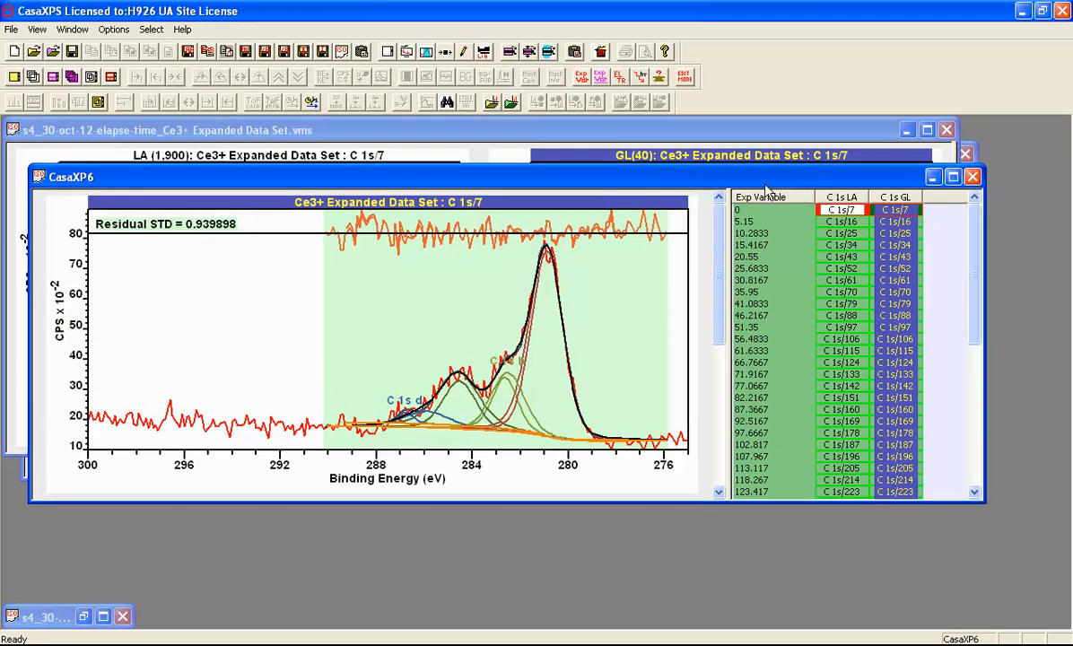
{"action": "double_click", "coordinate": [737, 179]}
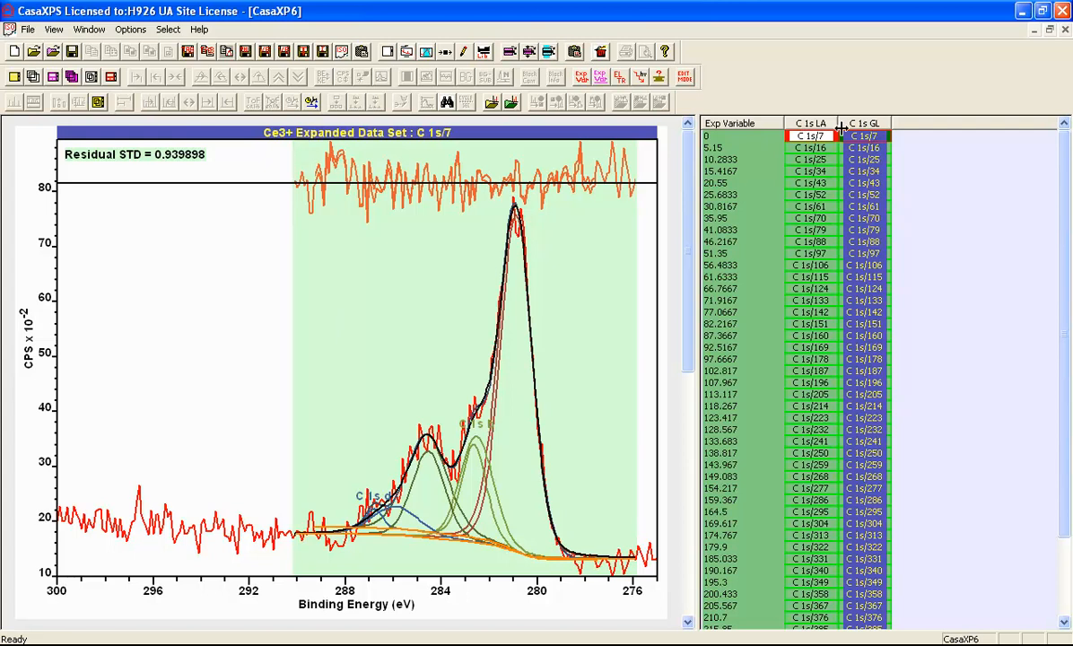
{"action": "left_click", "coordinate": [812, 125]}
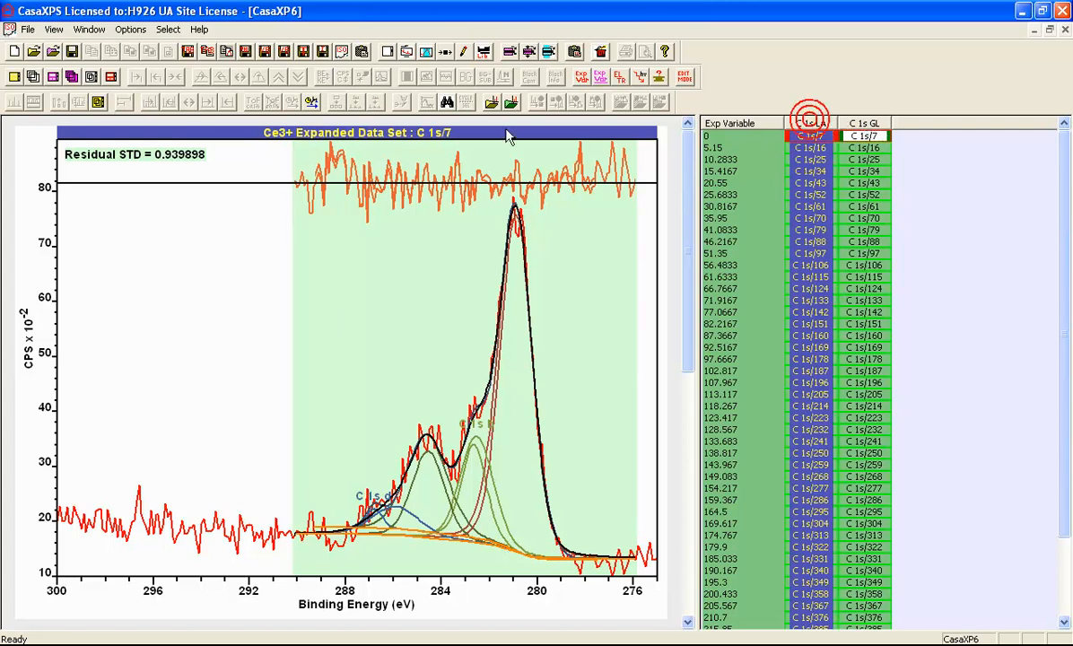
{"action": "left_click", "coordinate": [33, 78]}
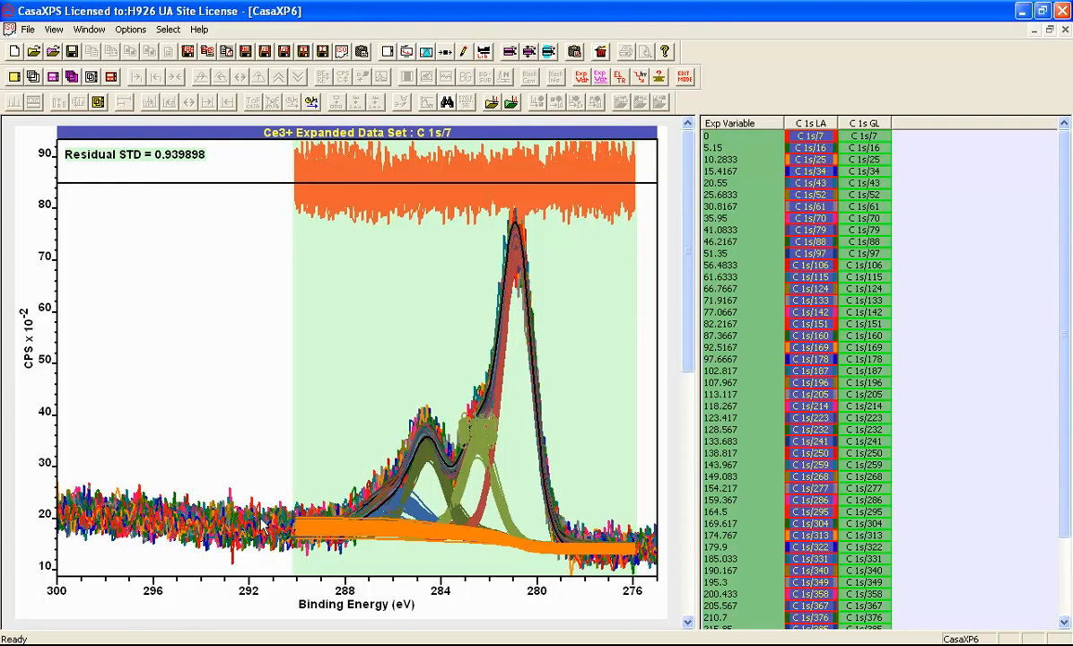
Overlay all fitted spectra of the C 1s GL column, briefly hiding and restoring the fitted components.
{"action": "left_click", "coordinate": [857, 123]}
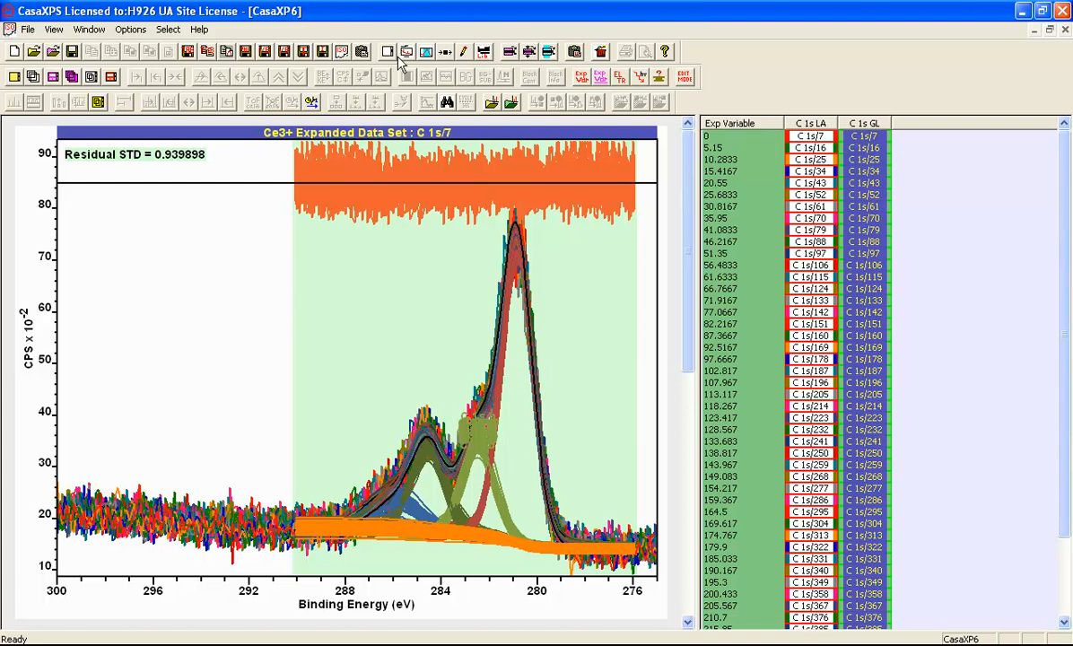
{"action": "left_click", "coordinate": [33, 77]}
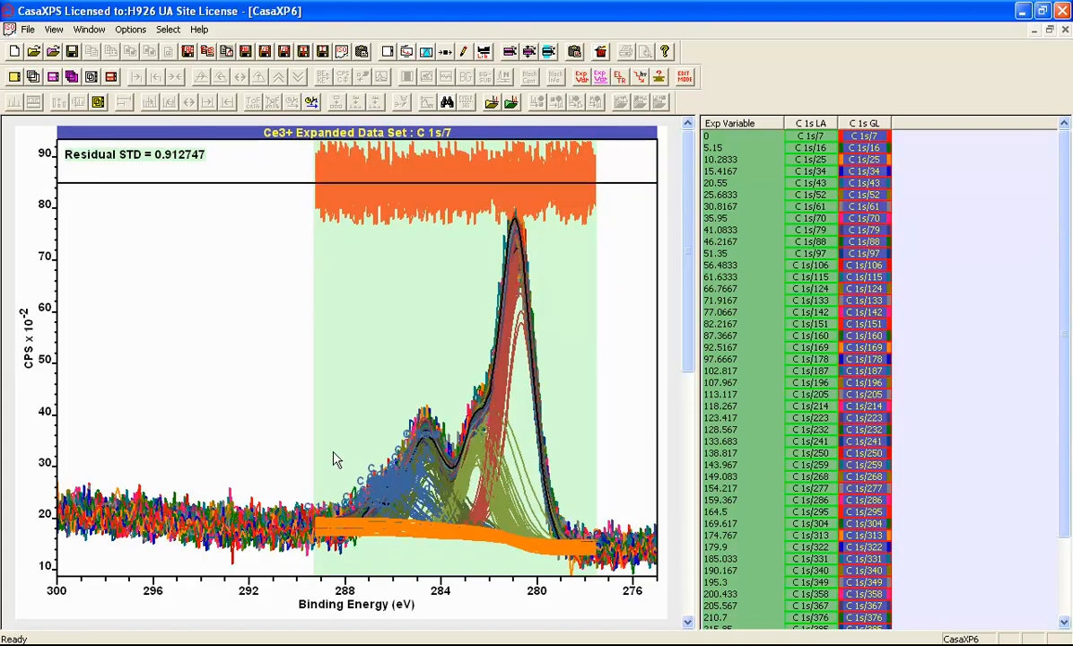
{"action": "left_click", "coordinate": [252, 189]}
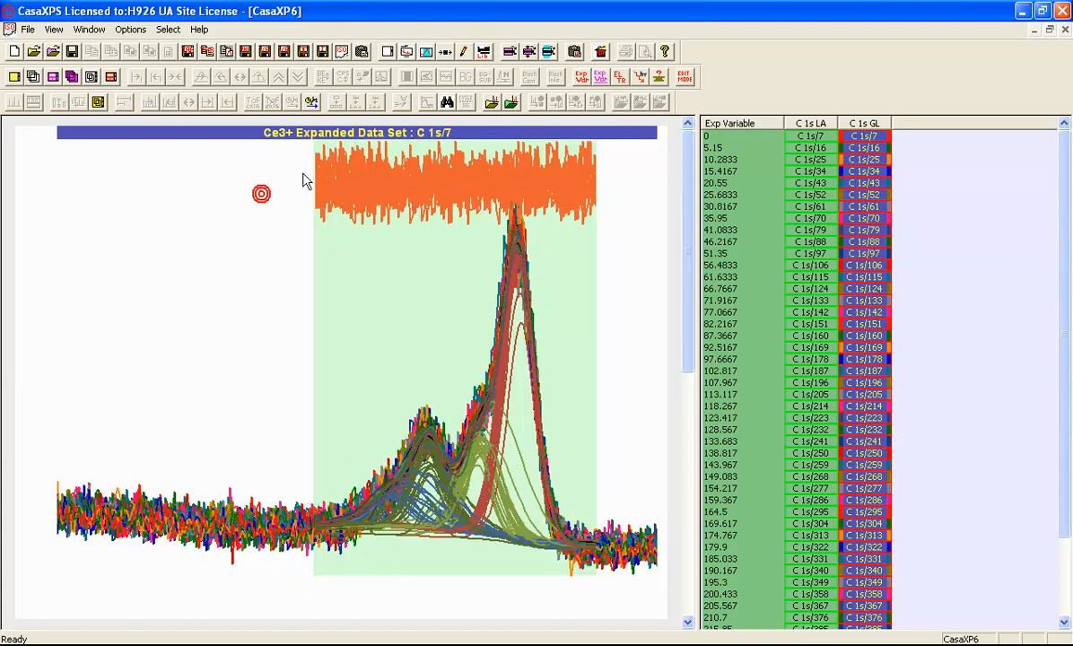
{"action": "left_click", "coordinate": [426, 76]}
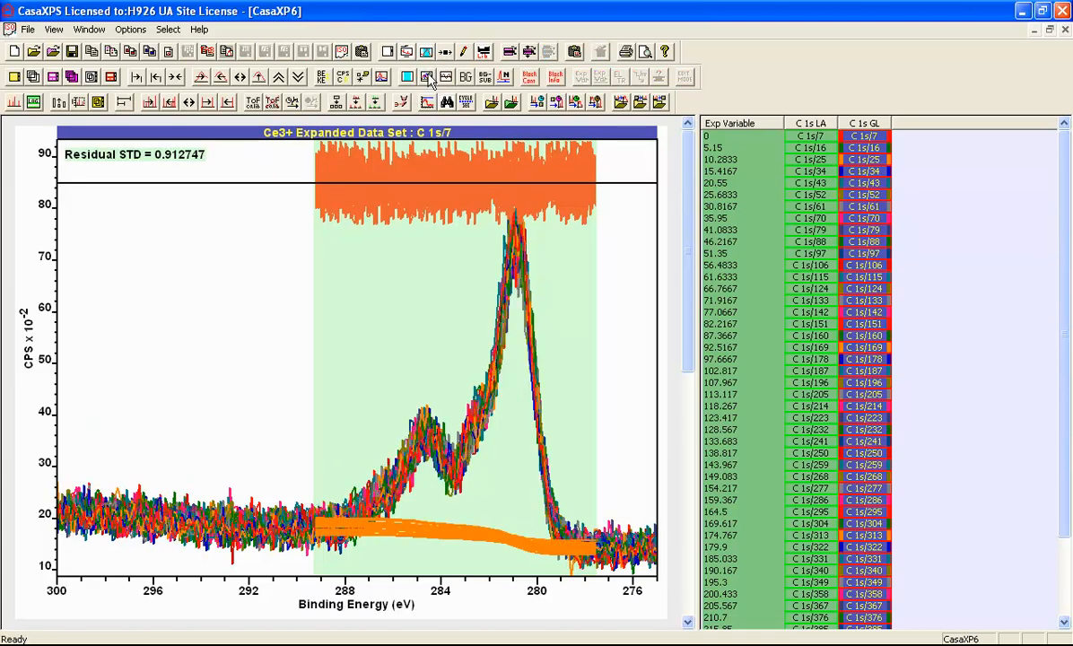
{"action": "left_click", "coordinate": [426, 76]}
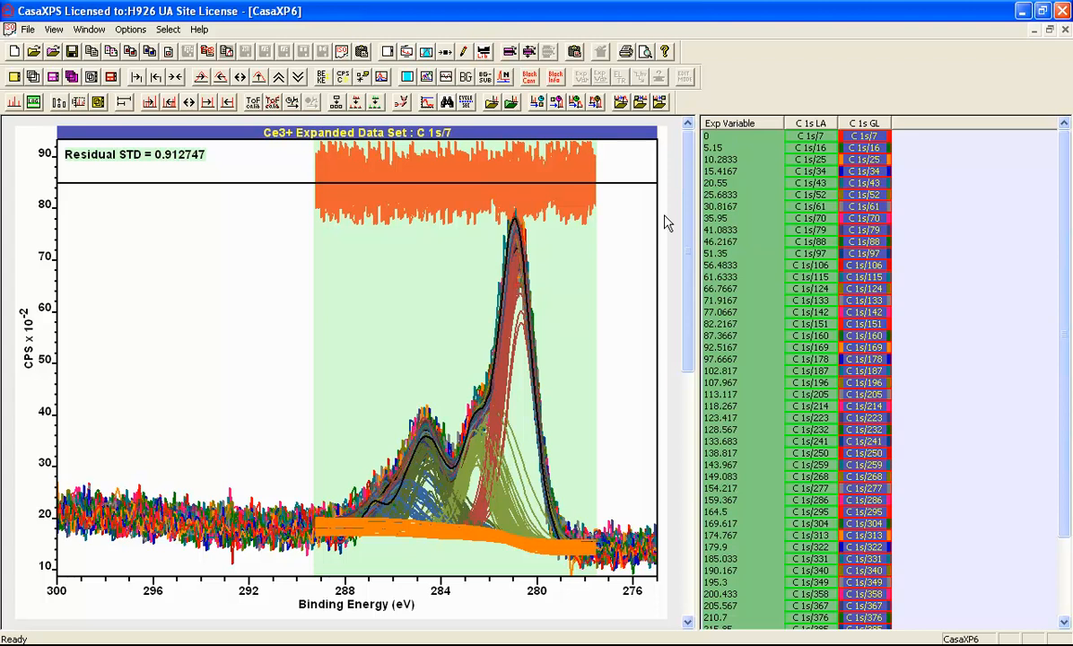
Open the first spectrum of the C 1s GL column and step down through the depth profile to inspect each individual fit.
{"action": "left_click", "coordinate": [855, 141]}
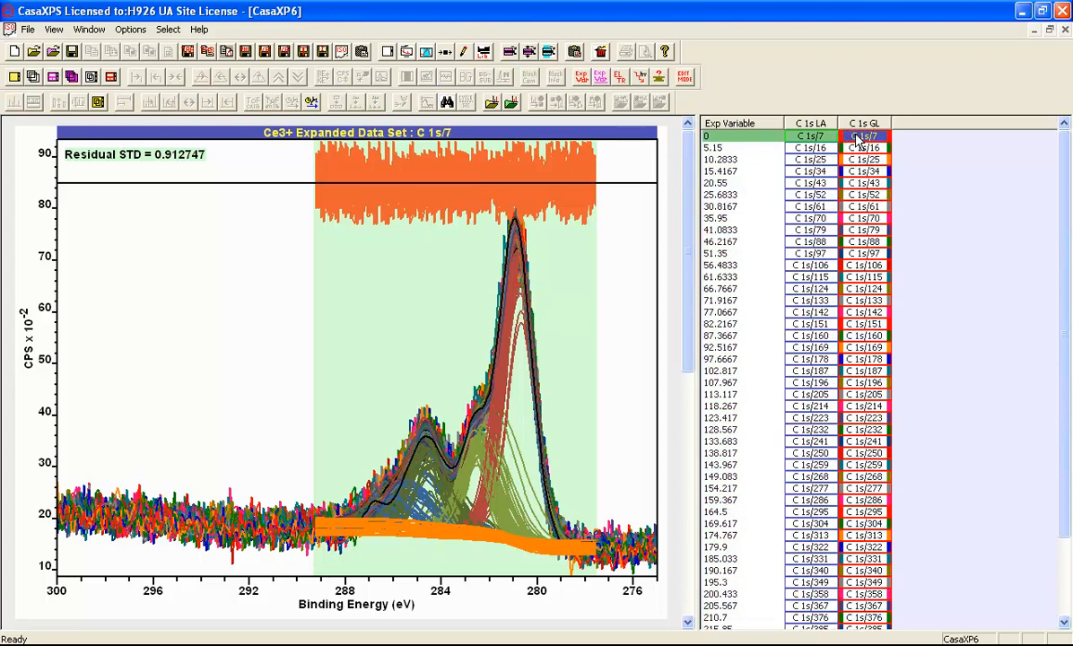
{"action": "key", "text": "Down"}
{"action": "key", "text": "Down"}
{"action": "key", "text": "Down"}
{"action": "key", "text": "Down"}
{"action": "key", "text": "Down"}
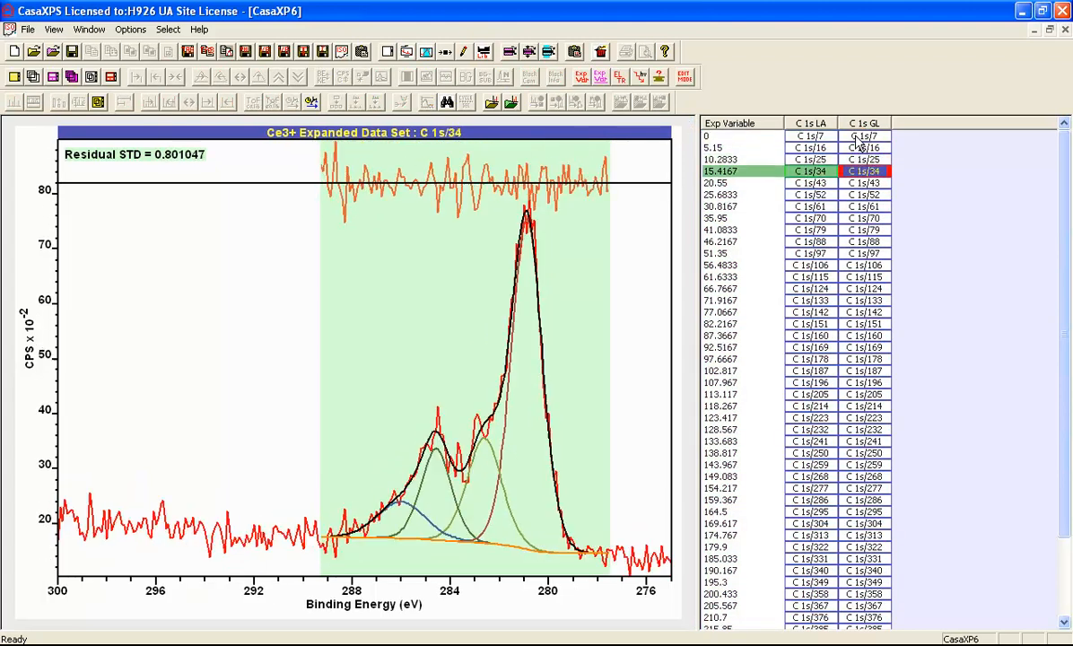
{"action": "key", "text": "Down"}
{"action": "key", "text": "Down"}
{"action": "key", "text": "Down"}
{"action": "key", "text": "Down"}
{"action": "key", "text": "Down"}
{"action": "key", "text": "Down"}
{"action": "key", "text": "Down"}
{"action": "key", "text": "Down"}
{"action": "key", "text": "Down"}
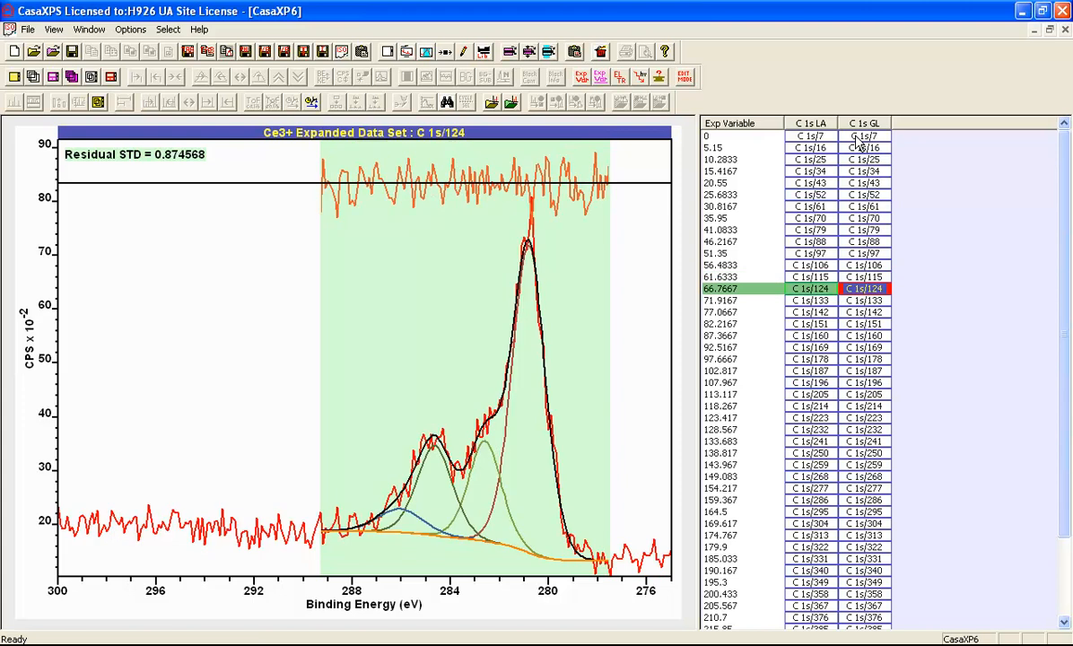
{"action": "key", "text": "Down"}
{"action": "key", "text": "Down"}
{"action": "key", "text": "Down"}
{"action": "key", "text": "Down"}
{"action": "key", "text": "Down"}
{"action": "key", "text": "Down"}
{"action": "key", "text": "Down"}
{"action": "key", "text": "Down"}
{"action": "key", "text": "Down"}
{"action": "key", "text": "Down"}
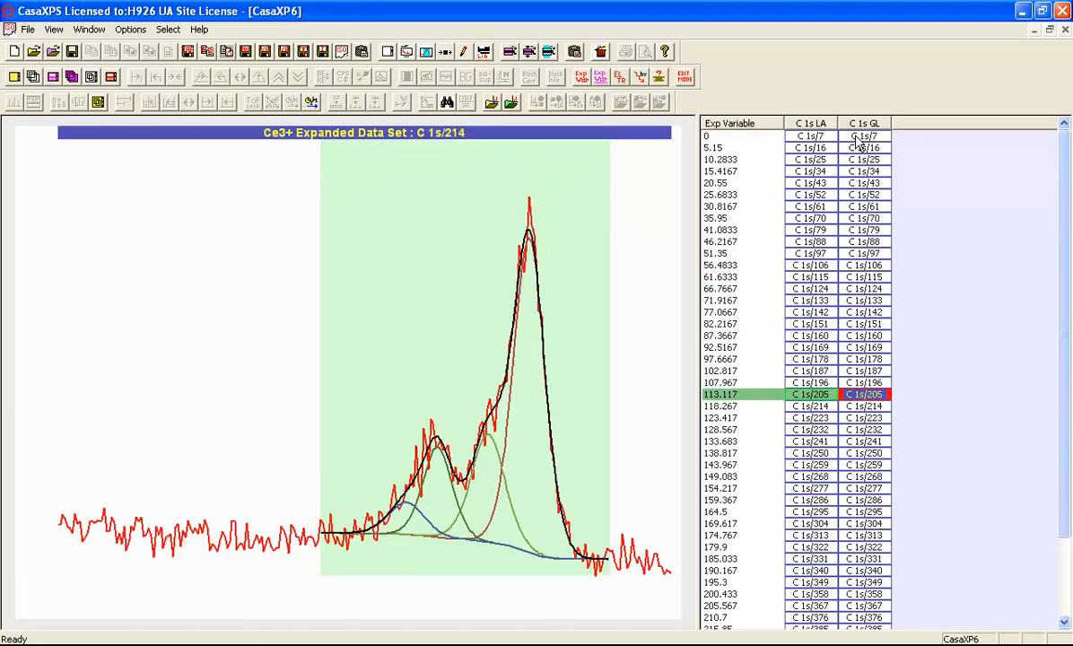